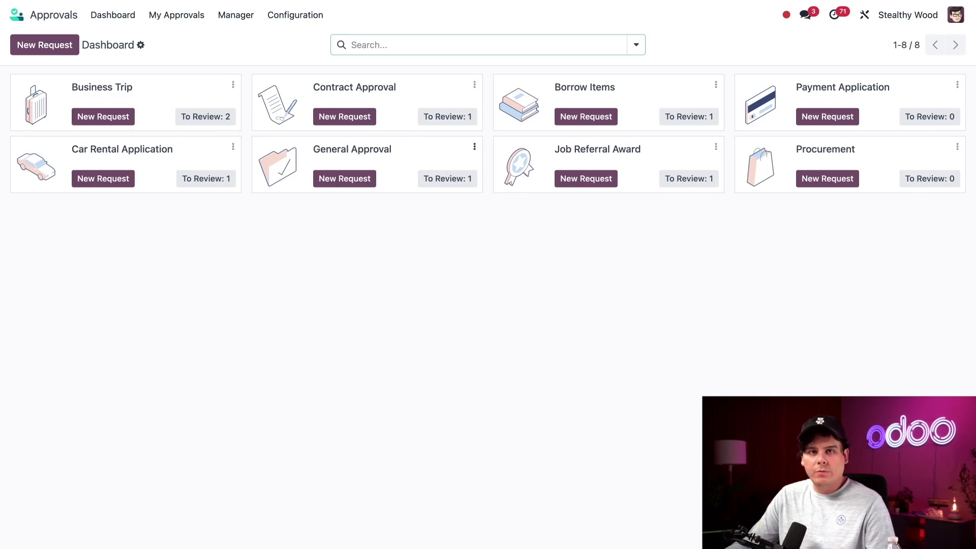
- Open the submitted 3,000.00 New Marketing Partnership contract request from the Contract Approval review list
{"action": "left_click", "coordinate": [447, 119]}
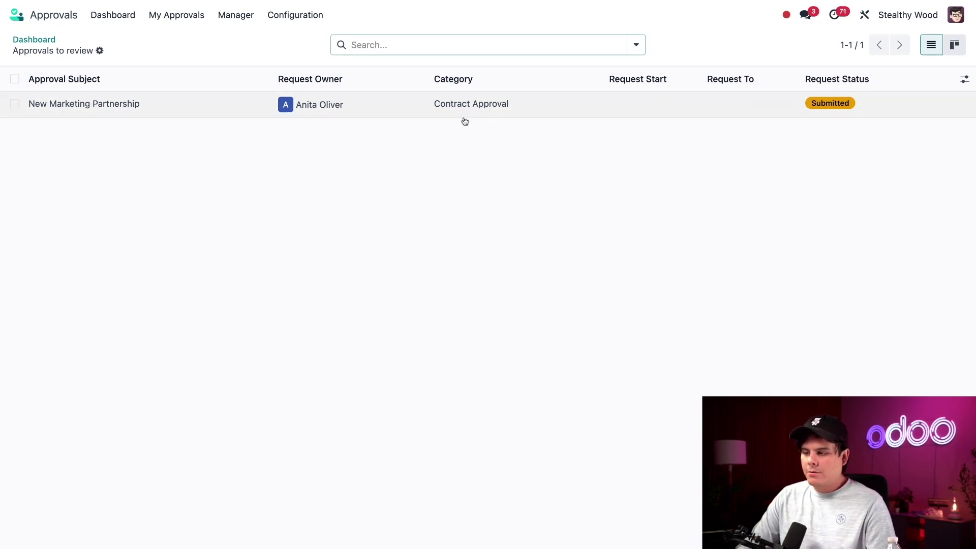
{"action": "left_click", "coordinate": [148, 106]}
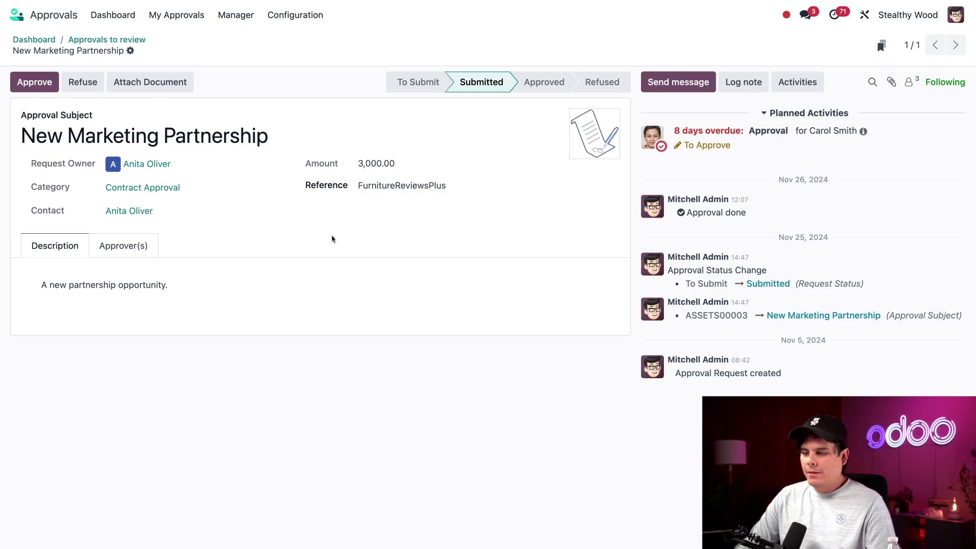
- Check the Approver(s) list and approve New Marketing Partnership, leaving one approver pending
{"action": "left_click", "coordinate": [127, 250]}
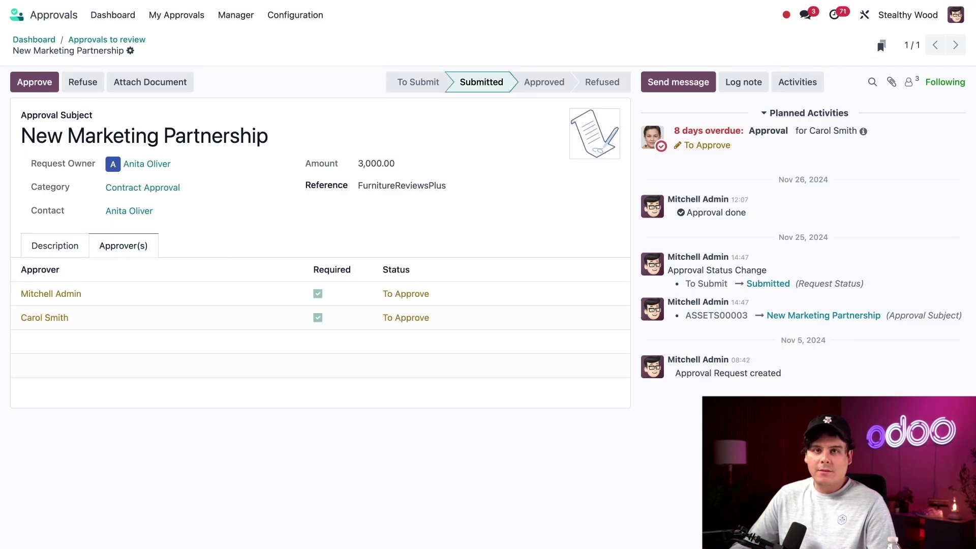
{"action": "left_click", "coordinate": [34, 82]}
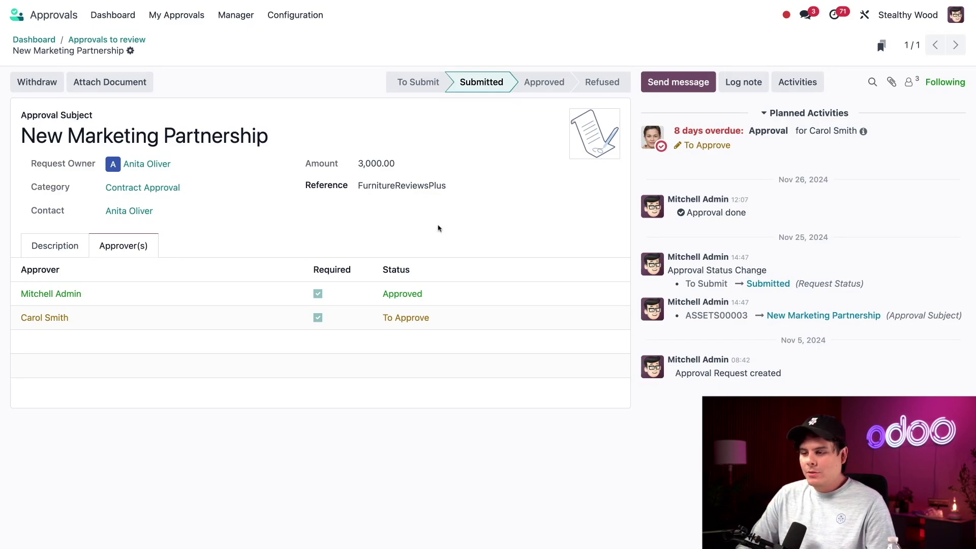
- Show My Requests in list and kanban views: Borrow Hand Cart submitted, Client Trip - Los Angeles approved
{"action": "left_click", "coordinate": [176, 14]}
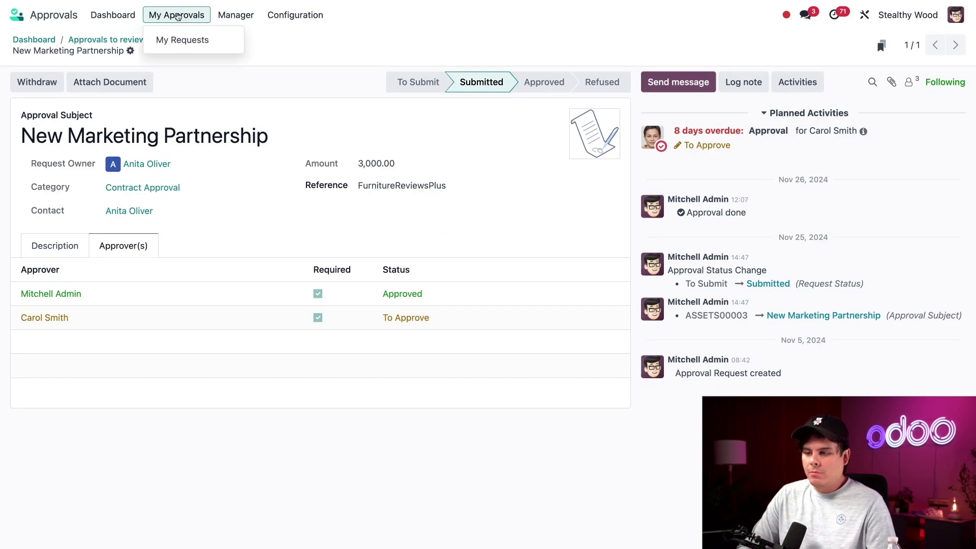
{"action": "left_click", "coordinate": [175, 40]}
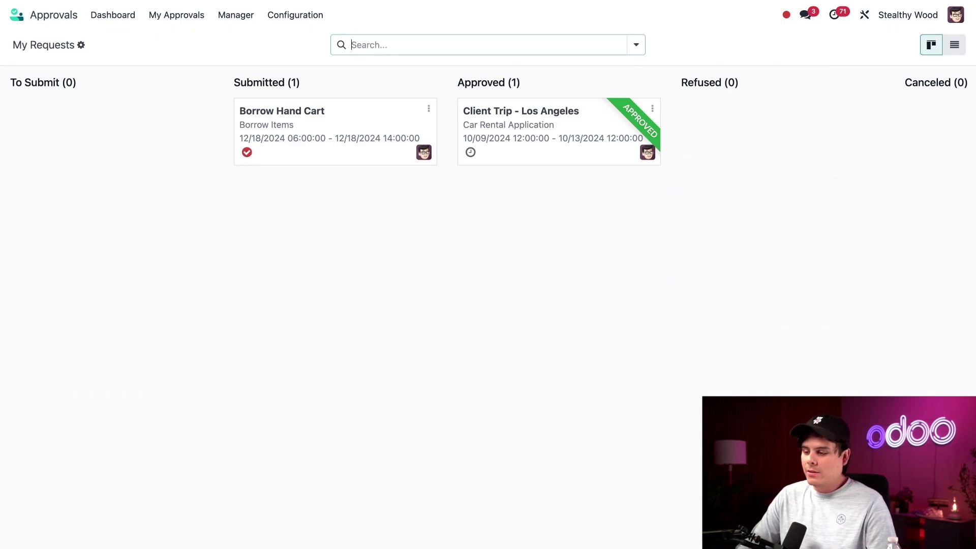
{"action": "left_click", "coordinate": [955, 46]}
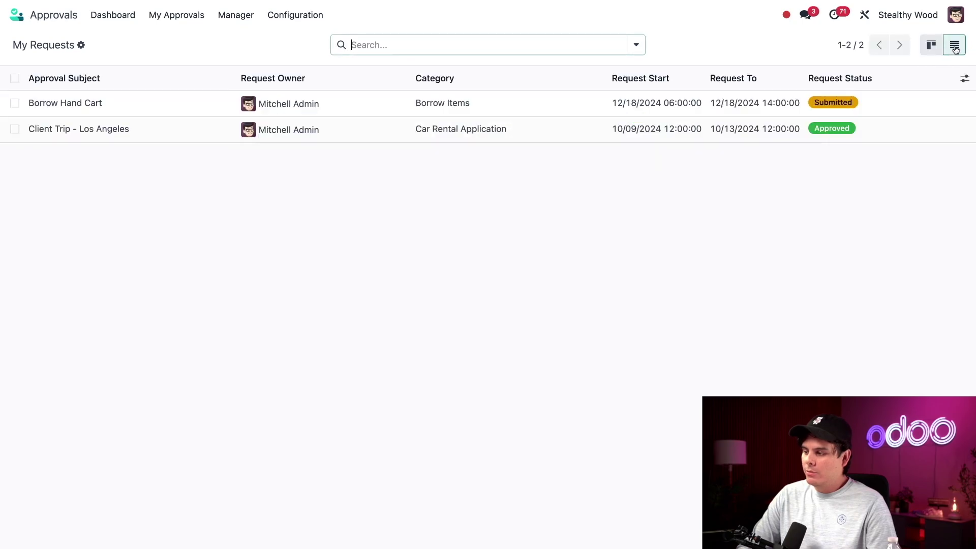
{"action": "left_click", "coordinate": [932, 44]}
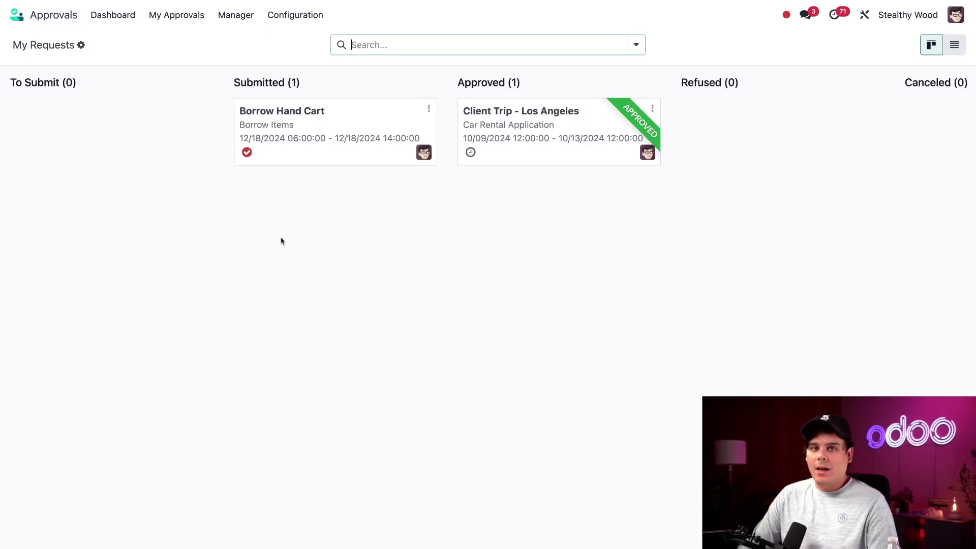
- Open the submitted London Furniture Show business trip from Manager > Approvals to Review
{"action": "left_click", "coordinate": [228, 17]}
{"action": "left_click", "coordinate": [248, 41]}
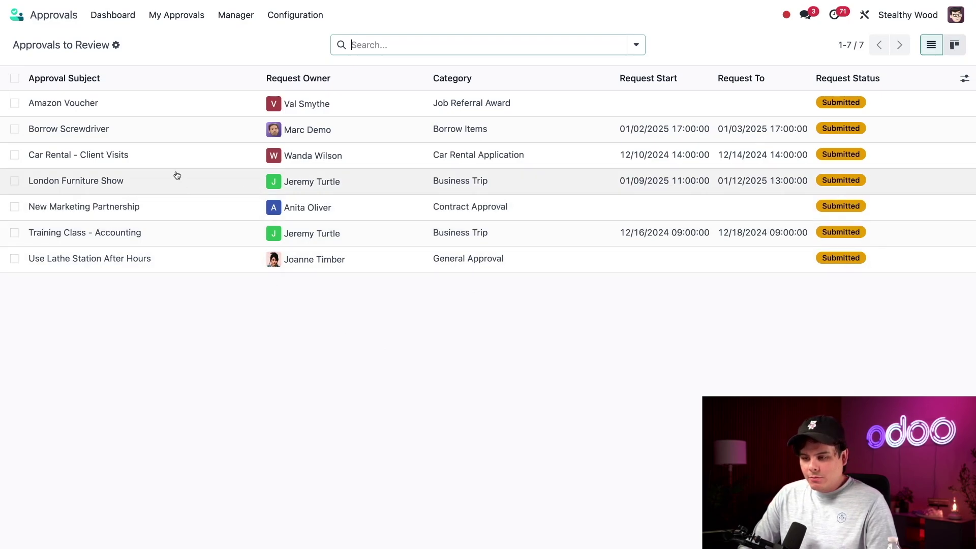
{"action": "left_click", "coordinate": [186, 192]}
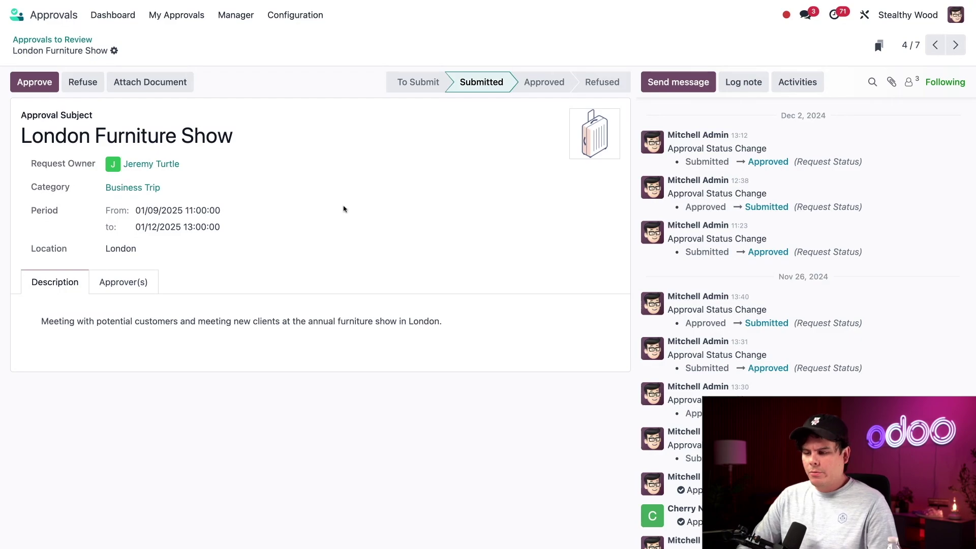
- Check the two approvers and approve London Furniture Show, making the trip Approved
{"action": "left_click", "coordinate": [121, 291]}
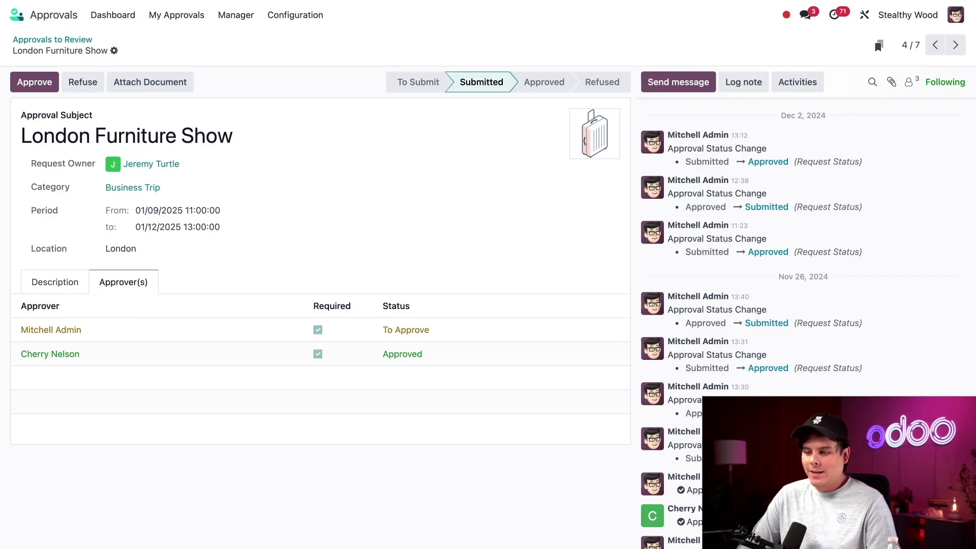
{"action": "left_click", "coordinate": [34, 82]}
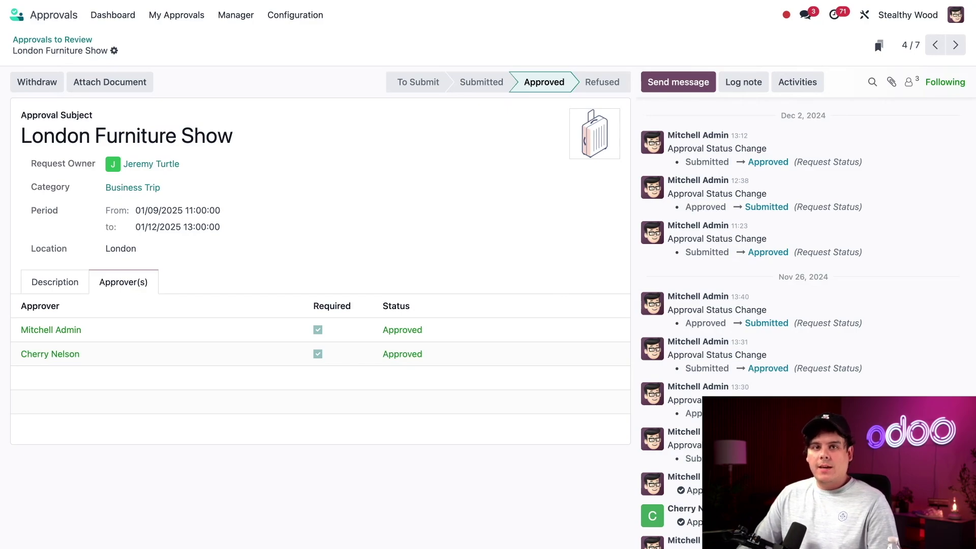
- List all 12 approval requests with their statuses via Manager > All Approvals
{"action": "left_click", "coordinate": [228, 21]}
{"action": "left_click", "coordinate": [234, 55]}
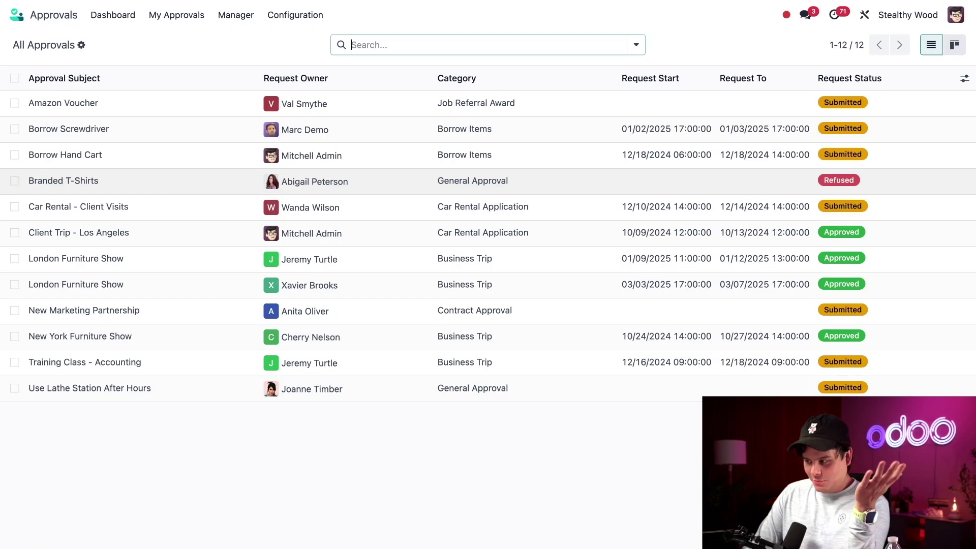
- Open the refused Branded T-Shirts request and read its description of custom staff-gift shirts
{"action": "left_click", "coordinate": [535, 190]}
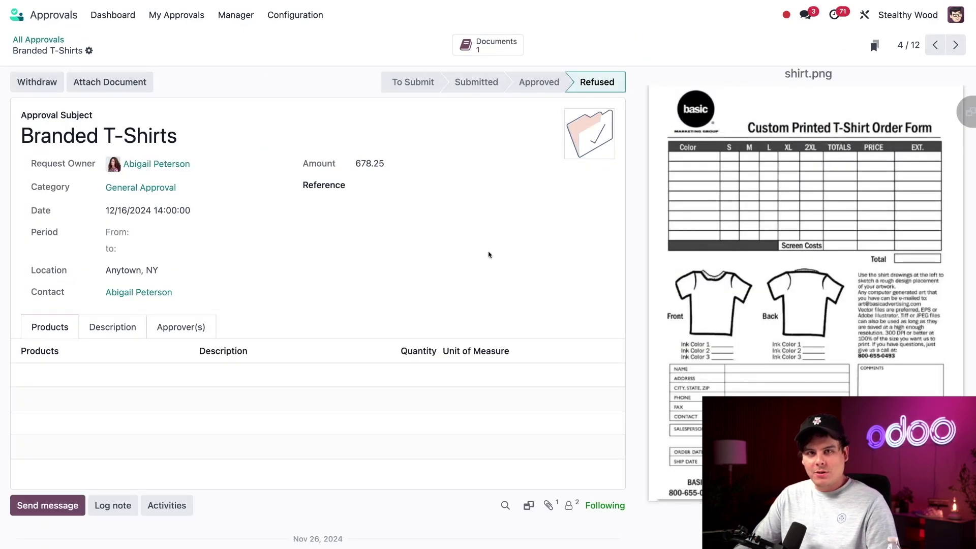
{"action": "left_click", "coordinate": [113, 325]}
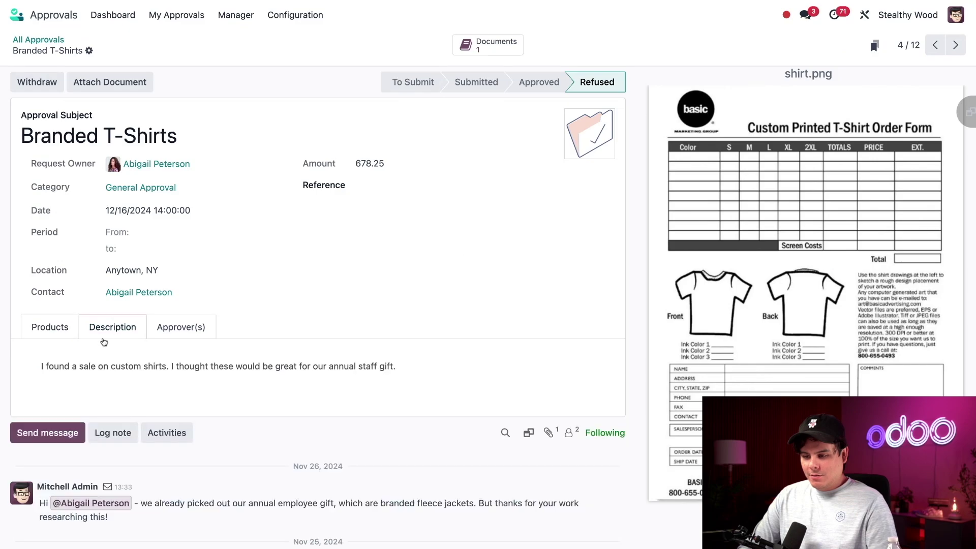